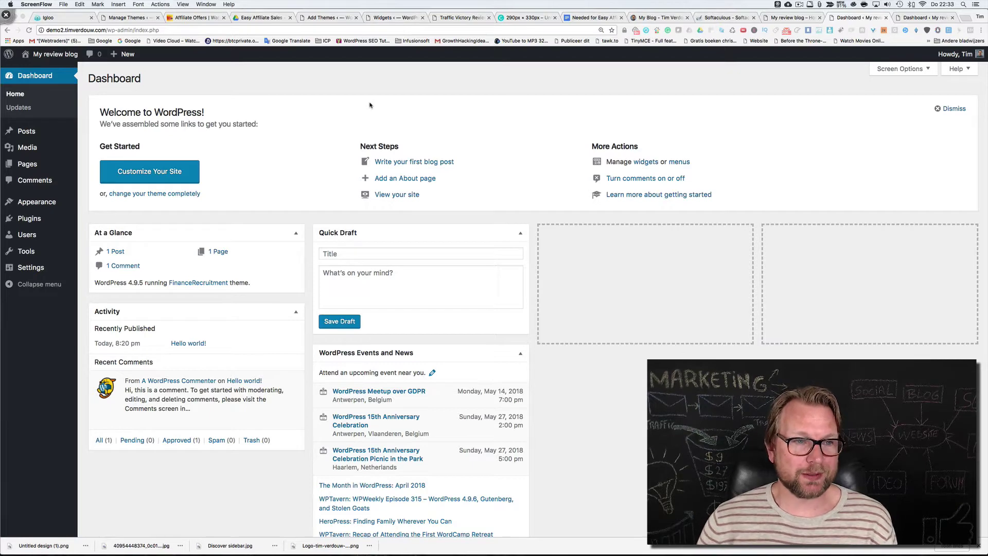
Bring the browser forward and open the installed Plugins list.
click(319, 84)
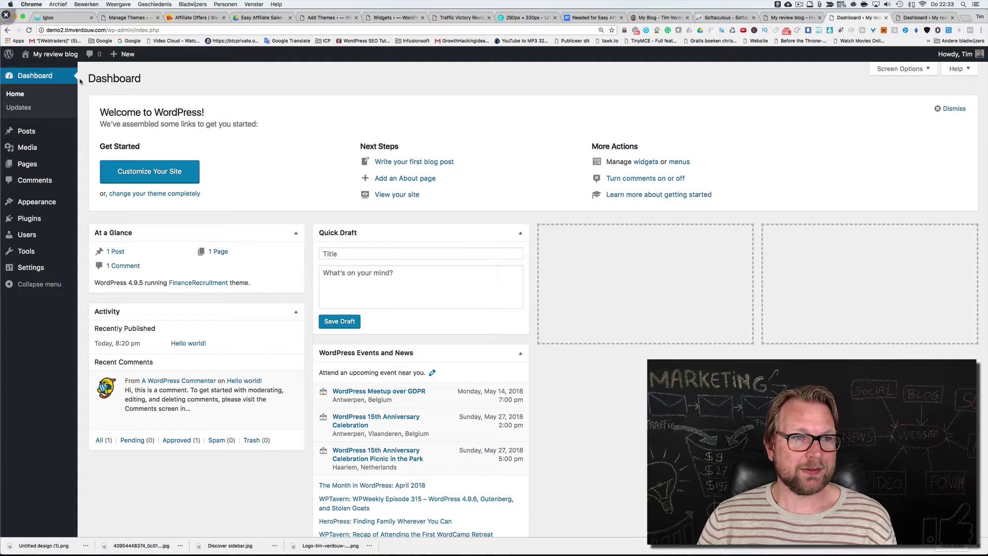
click(25, 219)
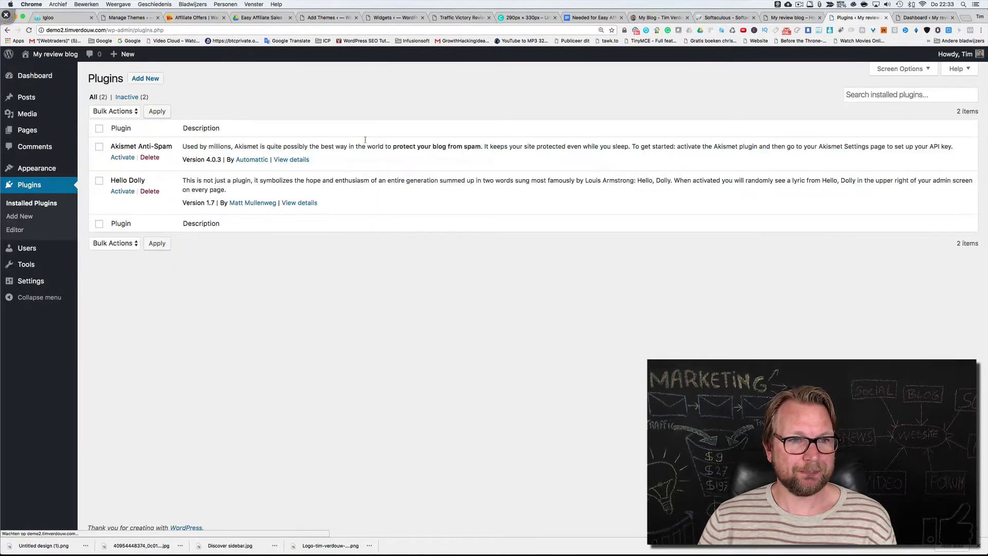
On Add Plugins, search the plugin directory for 'Yet another star rating'.
click(147, 81)
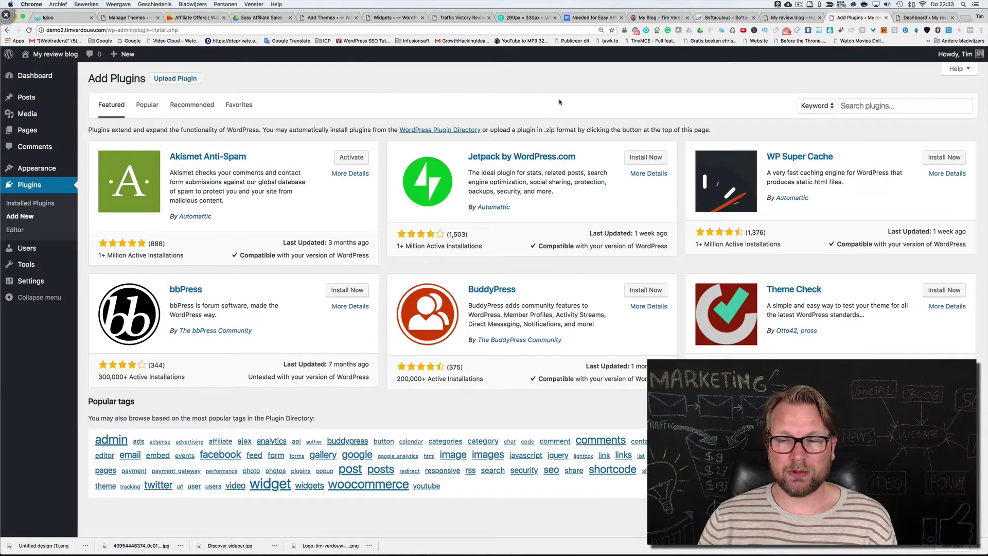
click(865, 107)
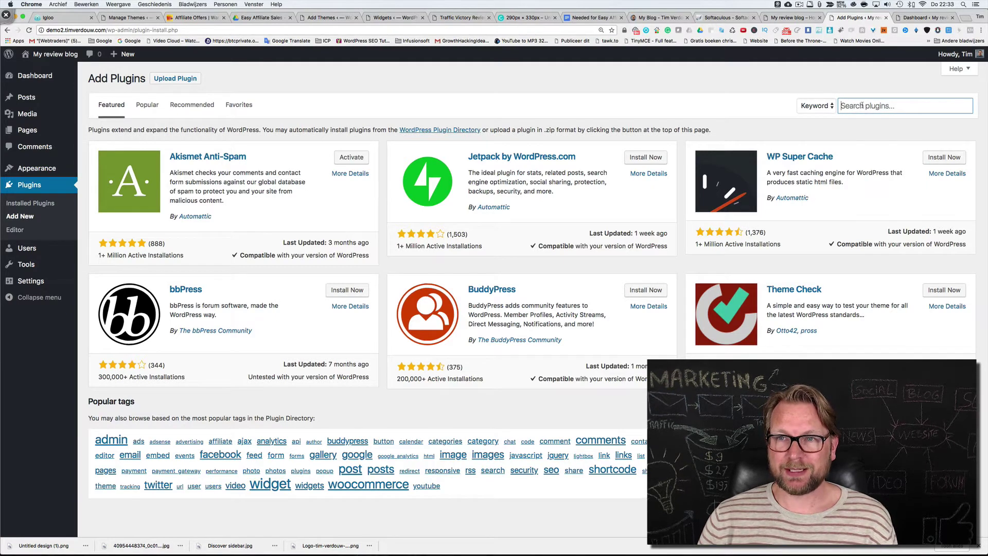
text(Yet another star rating)
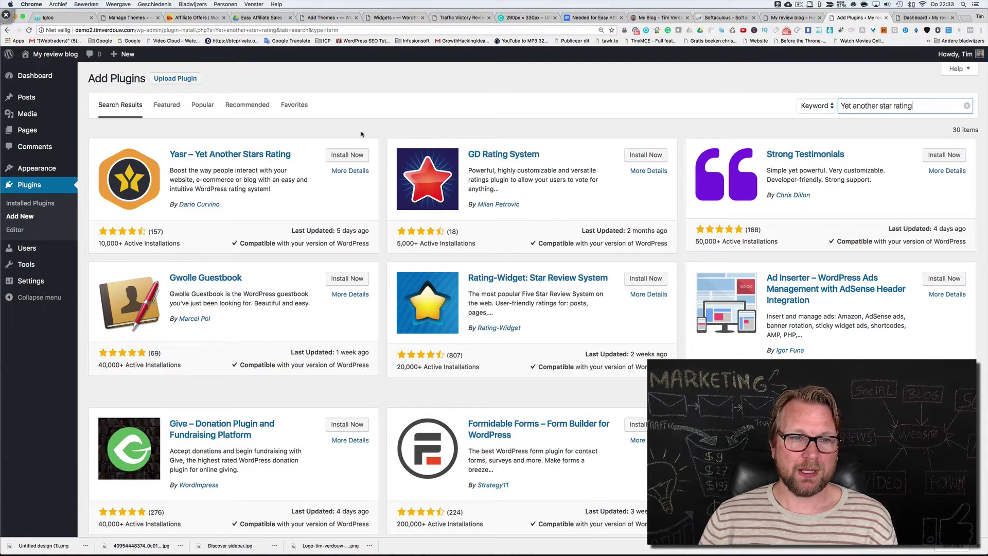
click(331, 122)
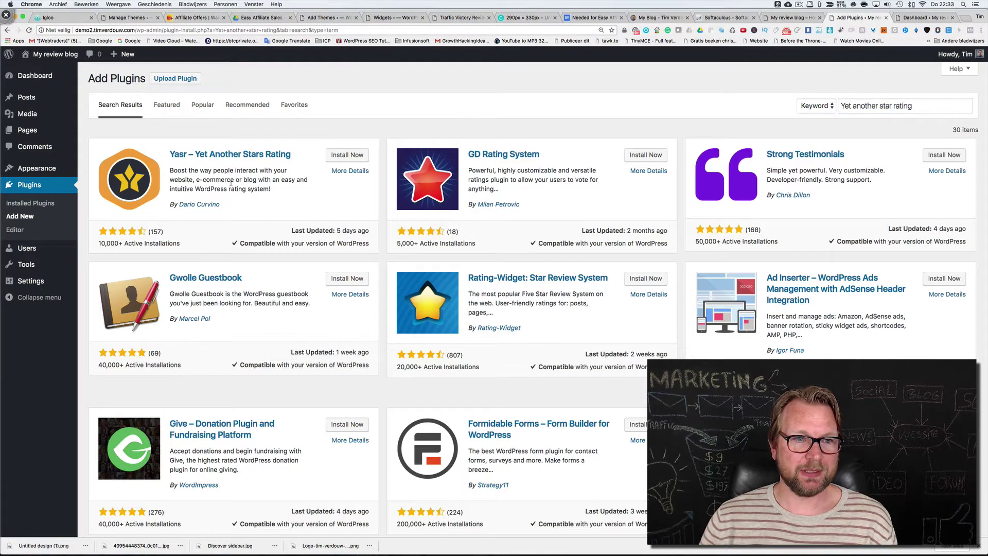
Review the Yasr plugin's screenshots and description, then install it.
click(198, 156)
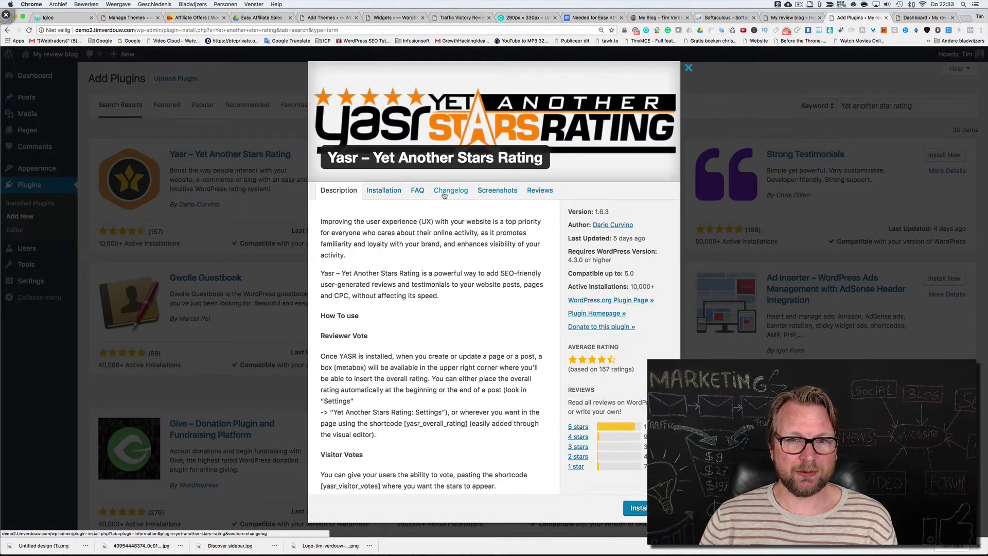
click(498, 191)
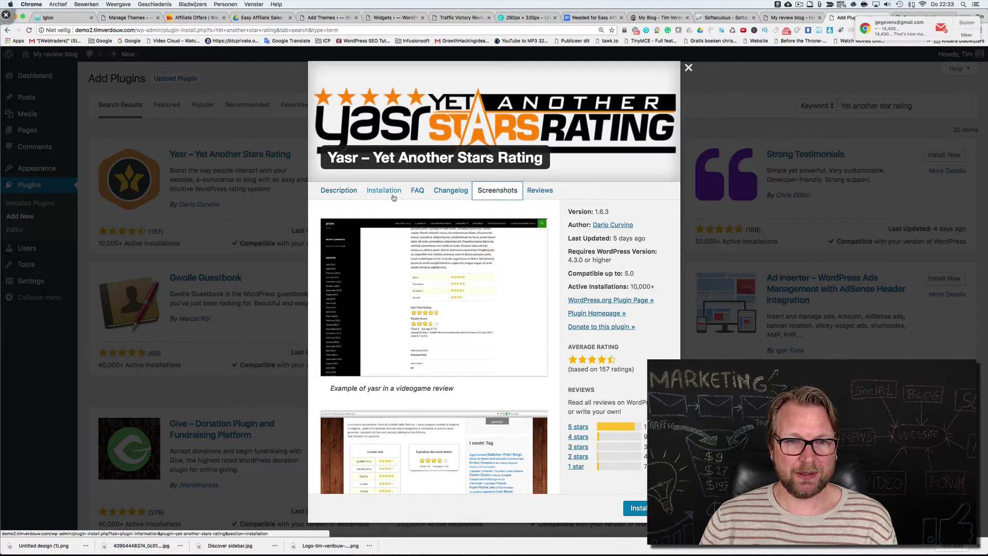
click(323, 189)
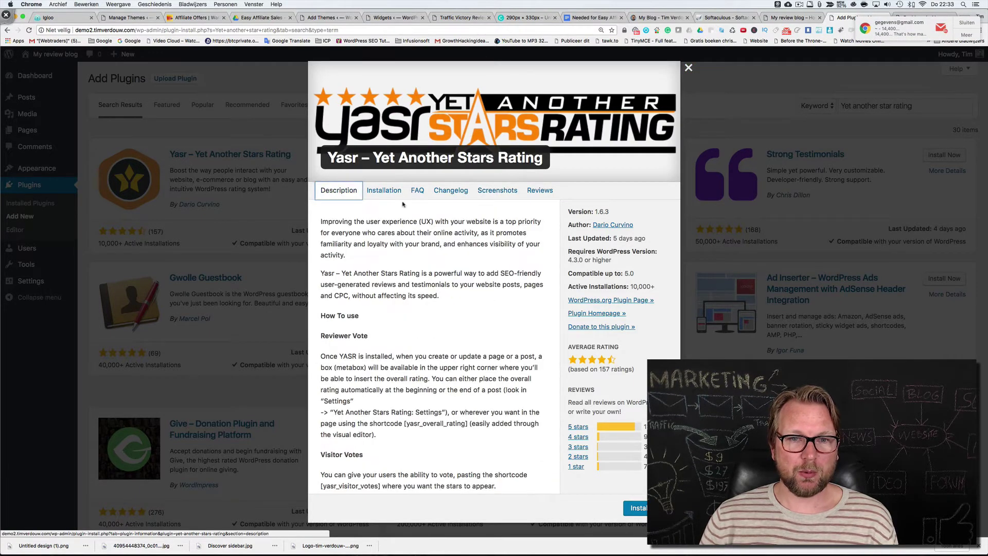
scroll(572, 262, down, 2)
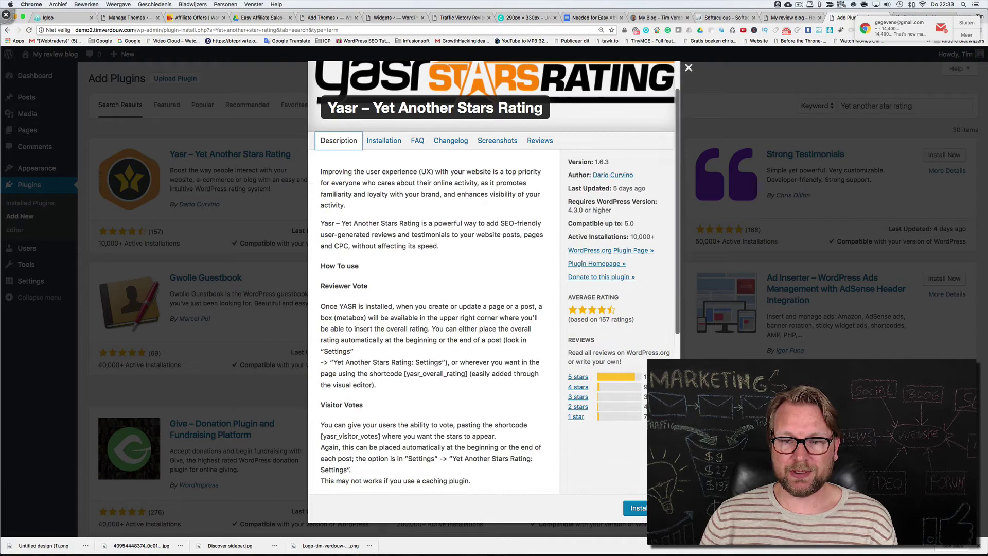
click(636, 507)
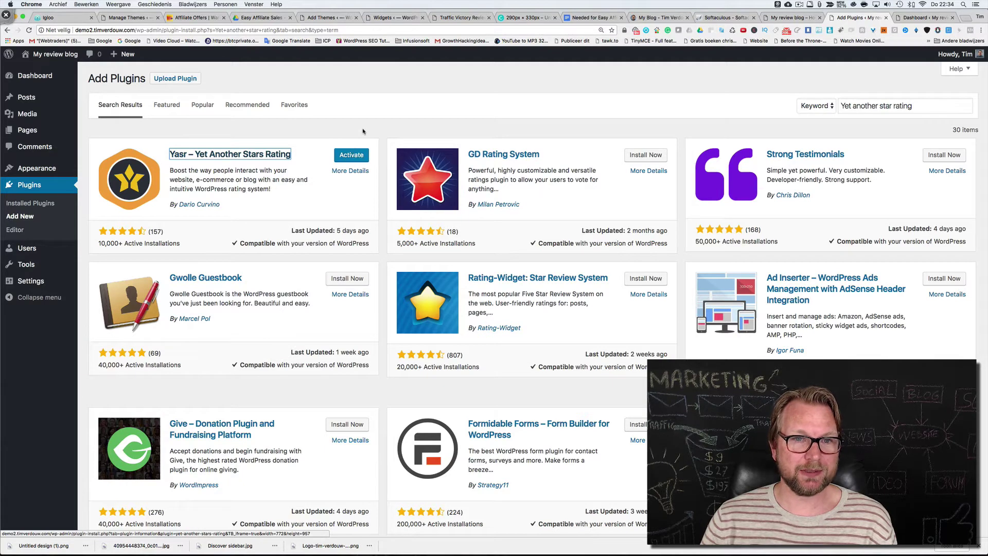
Activate the newly installed Yasr – Yet Another Stars Rating plugin.
click(359, 155)
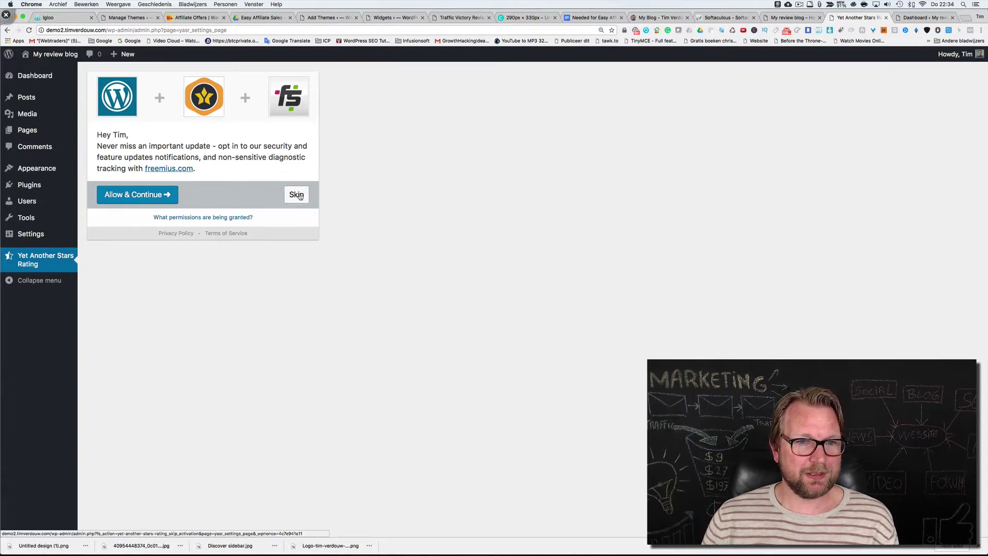
Skip the Freemius opt-in prompt and scroll down through the Yasr Settings page.
click(300, 196)
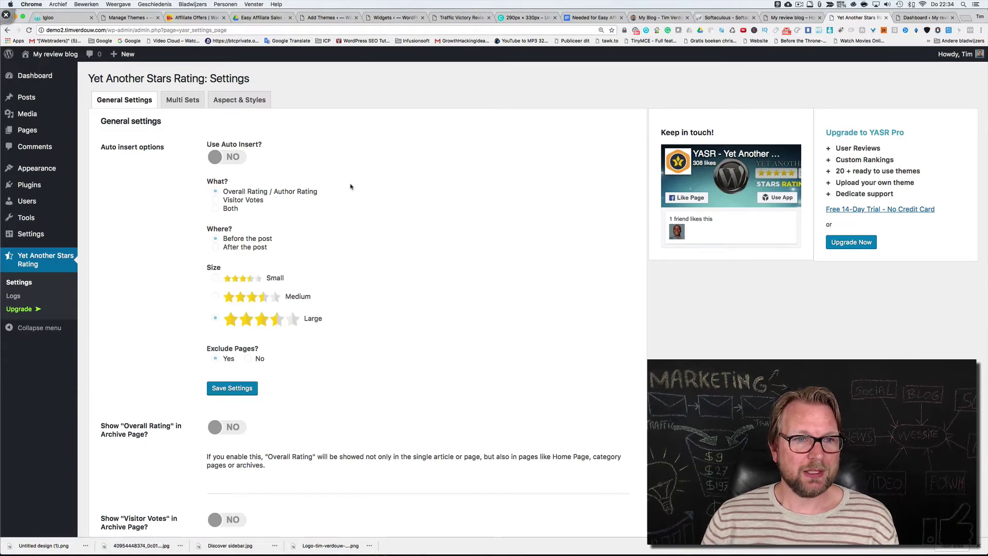
scroll(351, 187, down, 1)
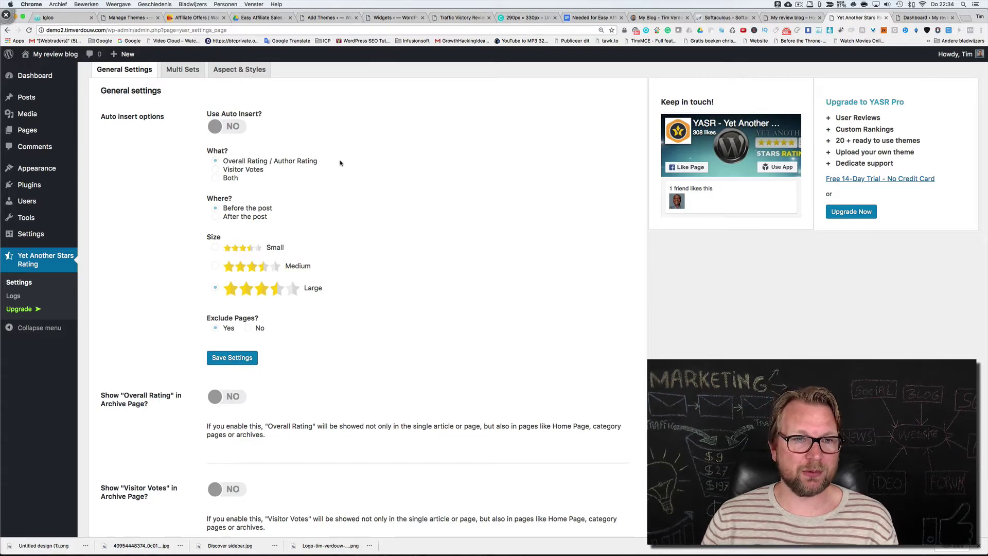
scroll(342, 161, down, 1)
scroll(339, 162, down, 1)
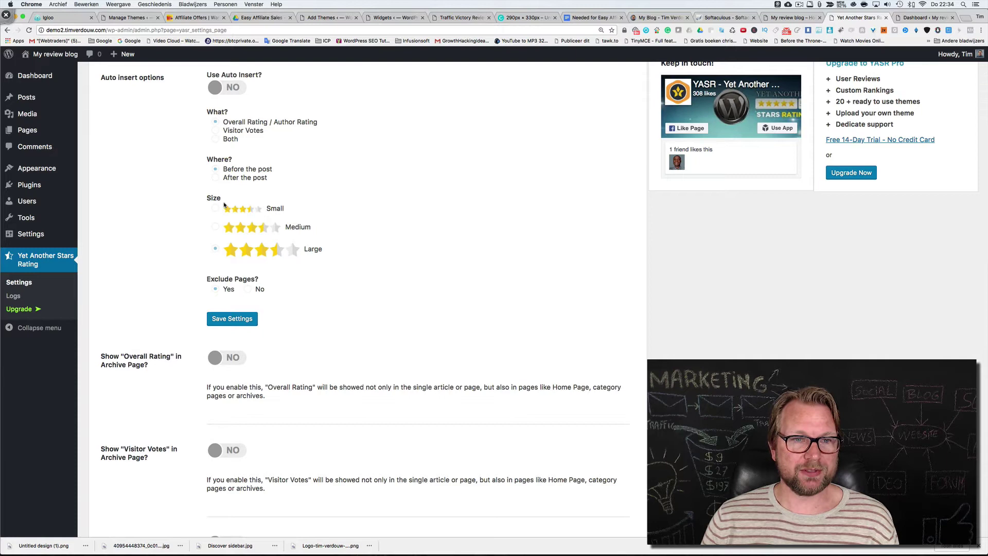
scroll(338, 247, down, 1)
scroll(338, 247, down, 4)
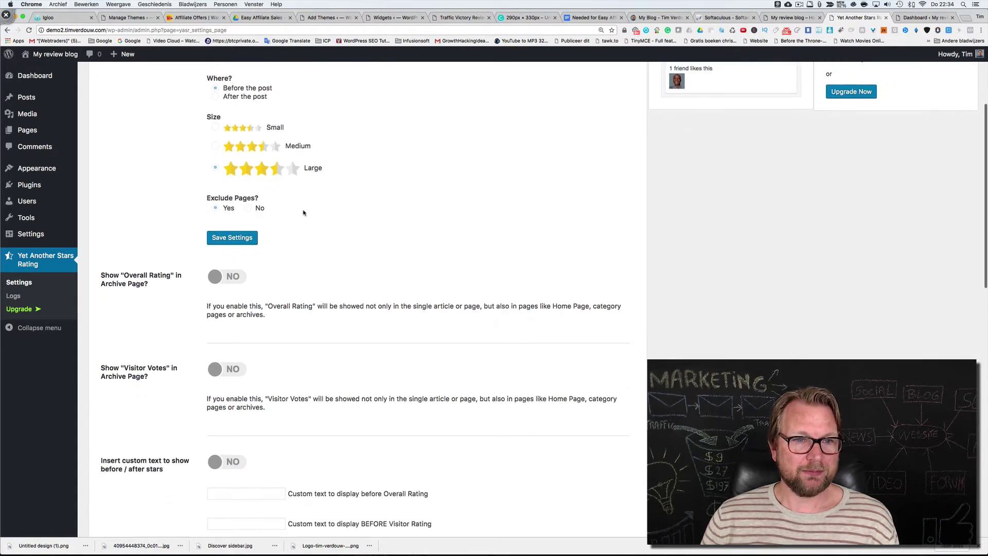
scroll(237, 222, down, 2)
scroll(236, 222, down, 4)
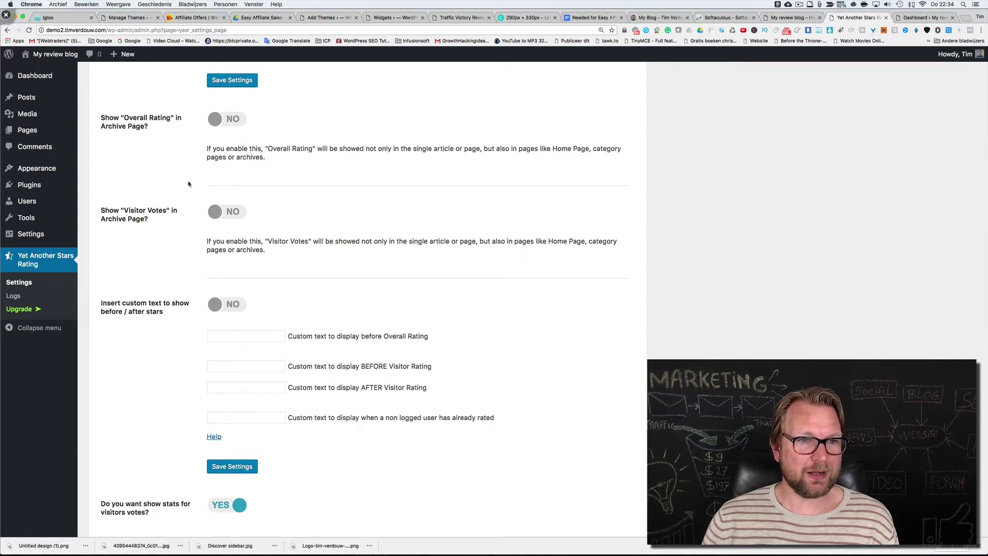
scroll(188, 184, down, 4)
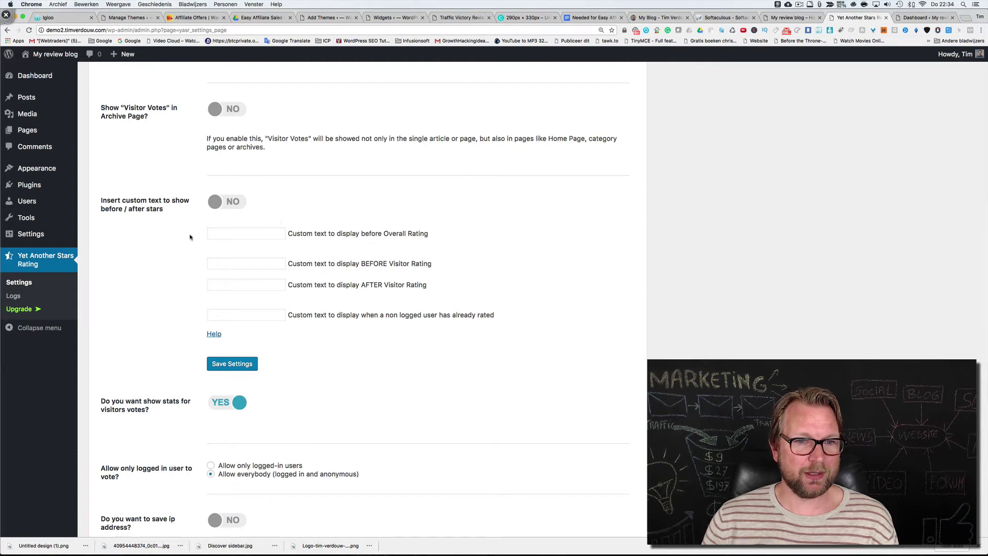
scroll(238, 229, down, 2)
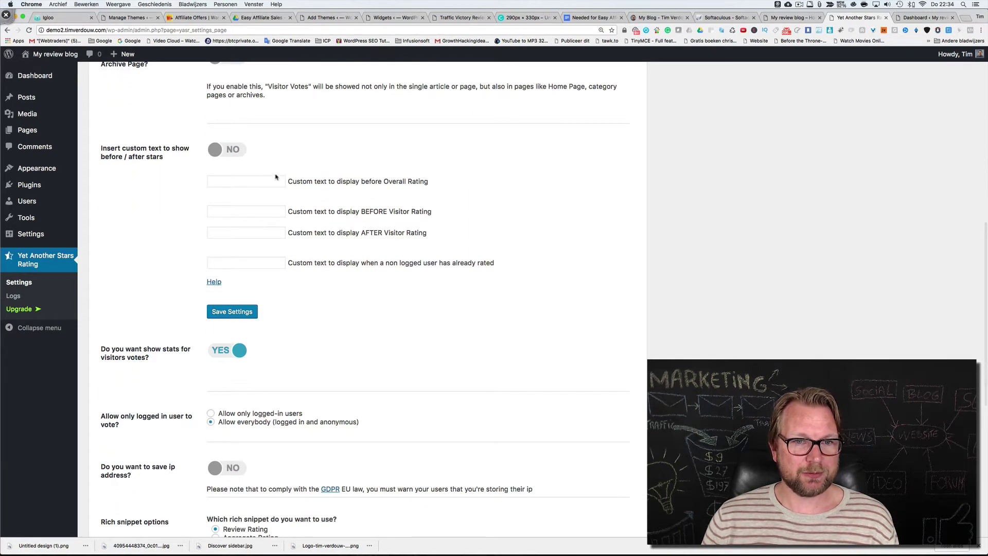
scroll(286, 253, down, 2)
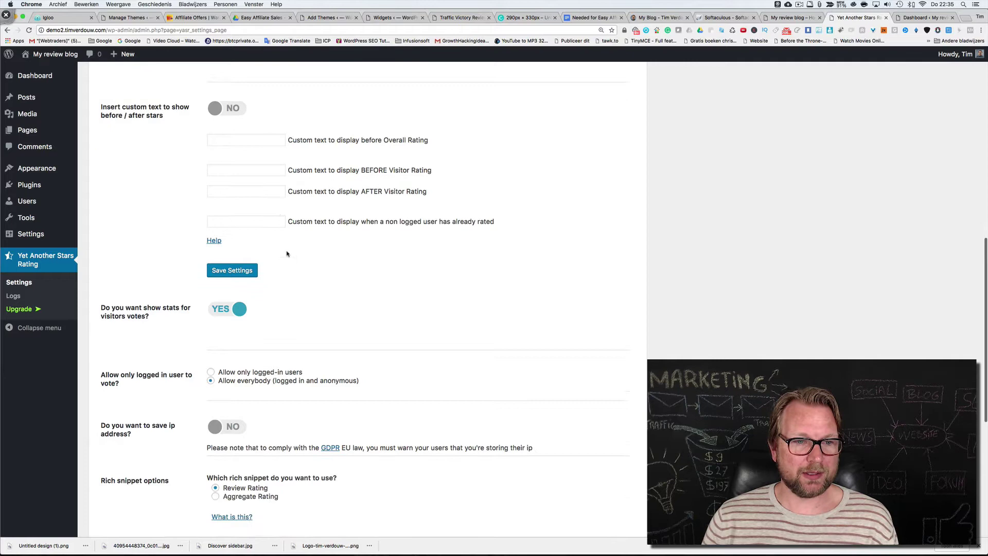
scroll(287, 253, down, 6)
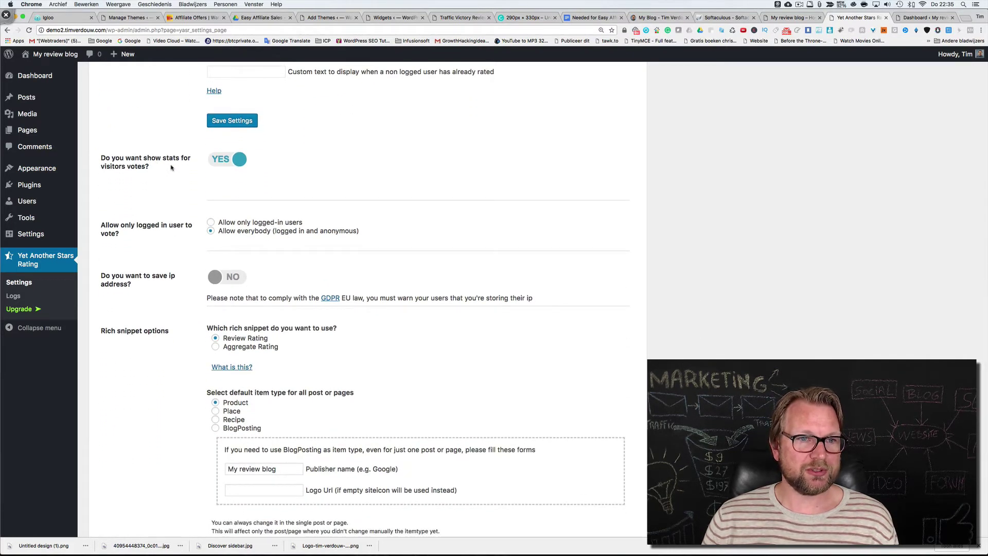
Switch visitor vote stats off and scroll down to the voting permission options.
click(222, 162)
scroll(234, 180, up, 4)
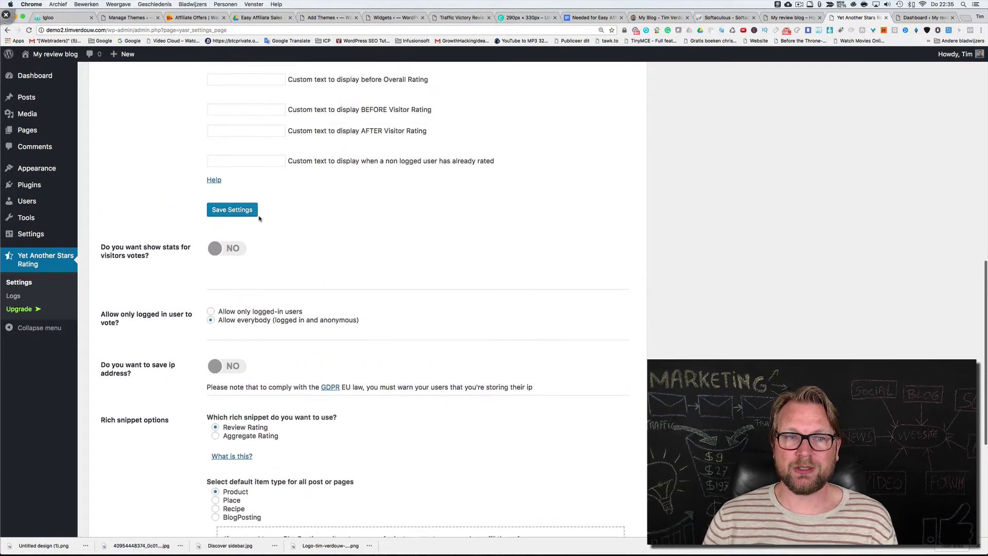
scroll(278, 227, down, 2)
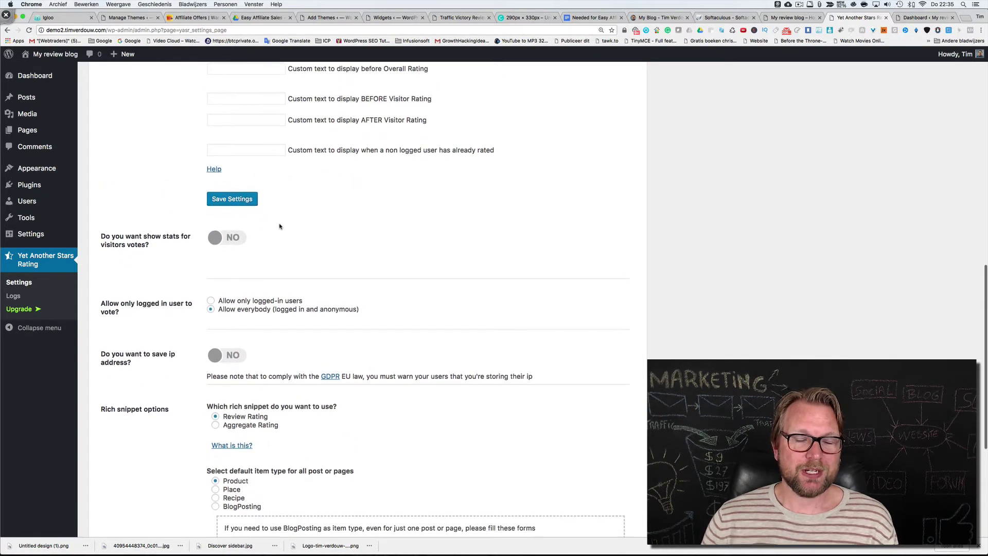
scroll(279, 226, down, 5)
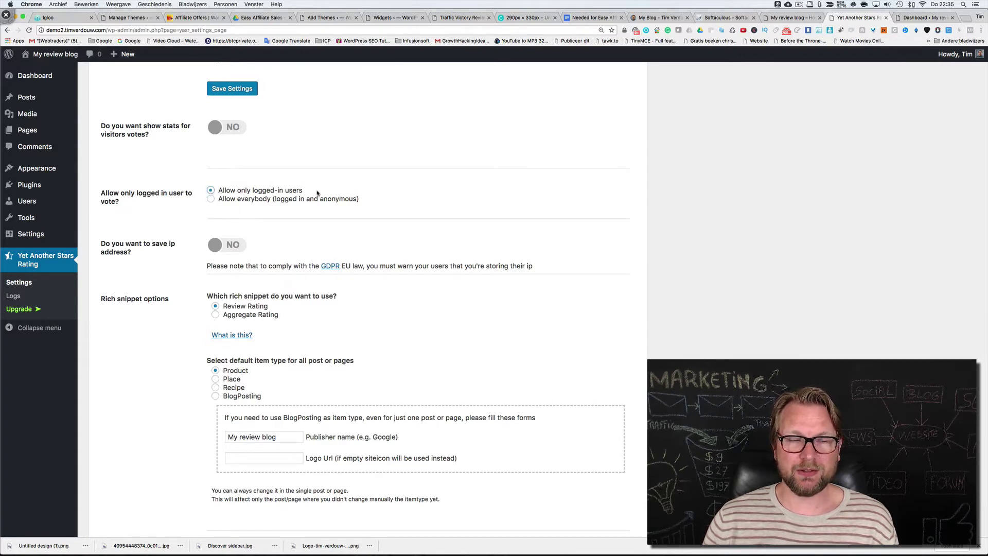
scroll(309, 201, down, 3)
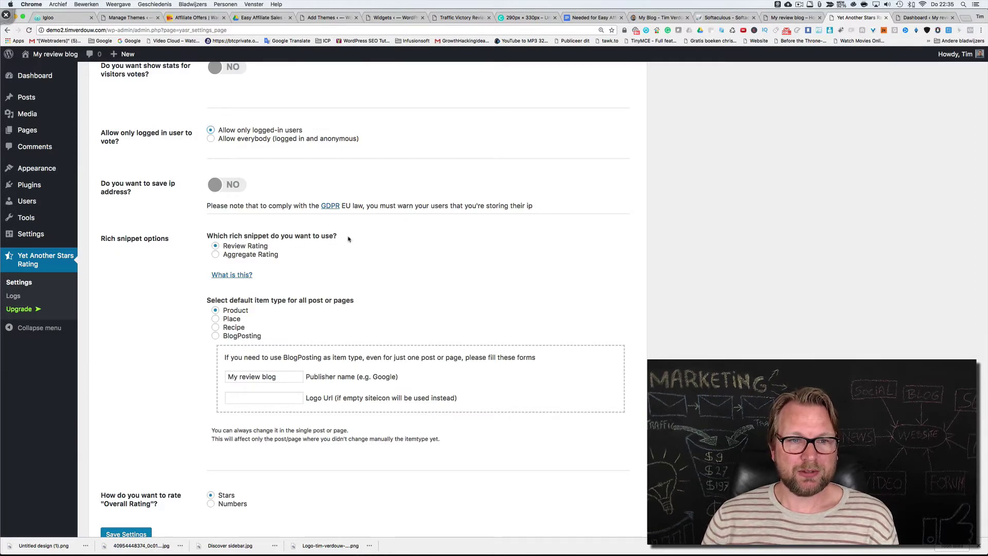
Check the rich snippet explanation, keep Stars for Overall Rating, and save the general settings.
click(215, 273)
scroll(202, 277, down, 1)
scroll(203, 277, down, 2)
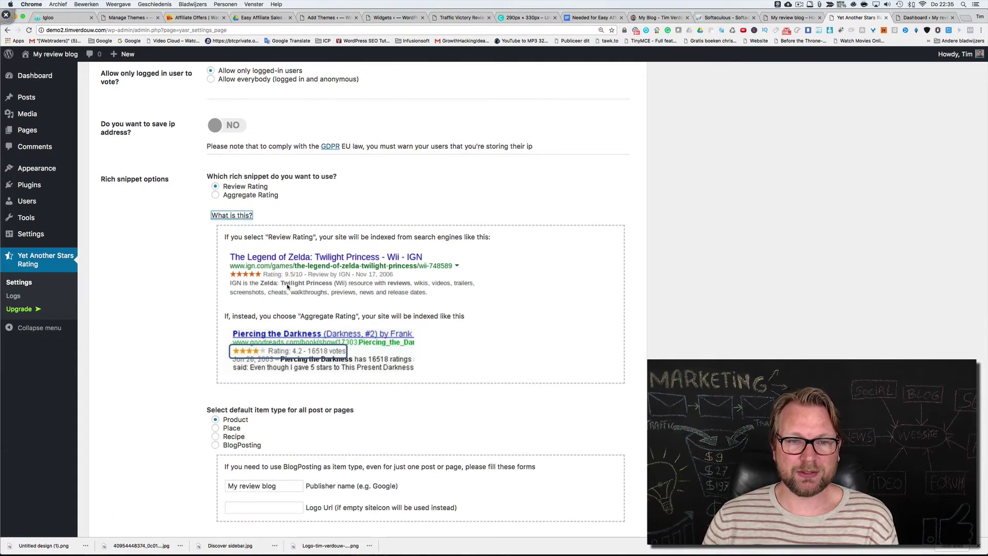
scroll(288, 286, down, 1)
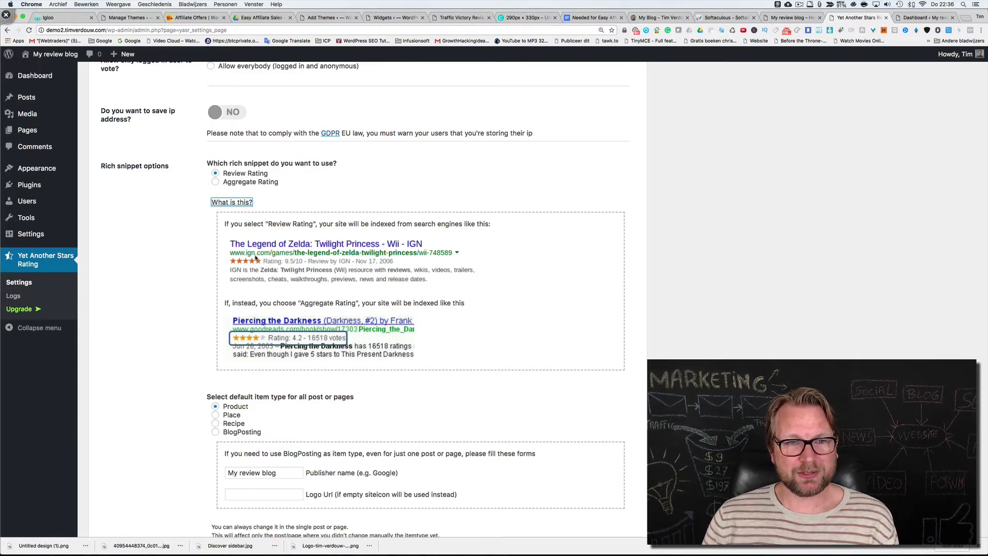
click(232, 204)
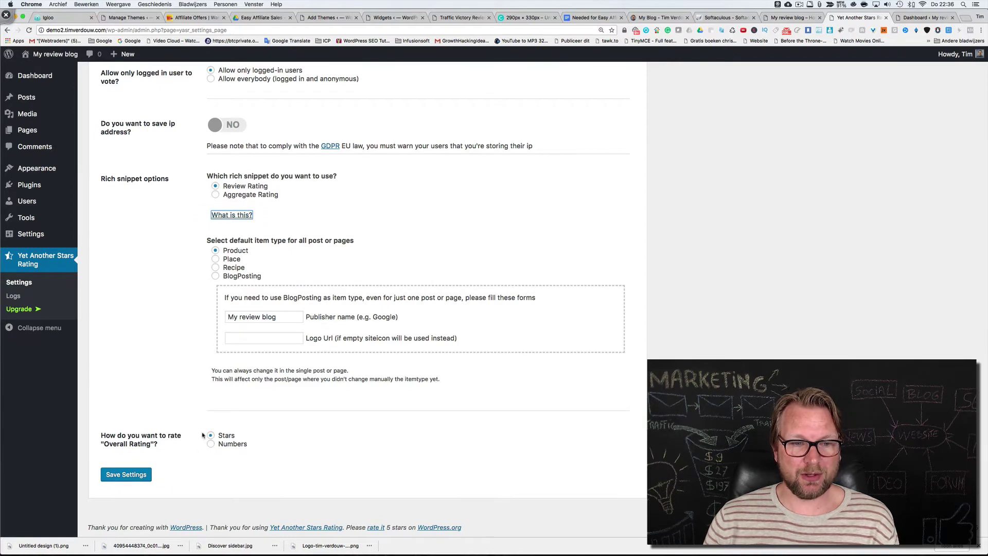
click(143, 470)
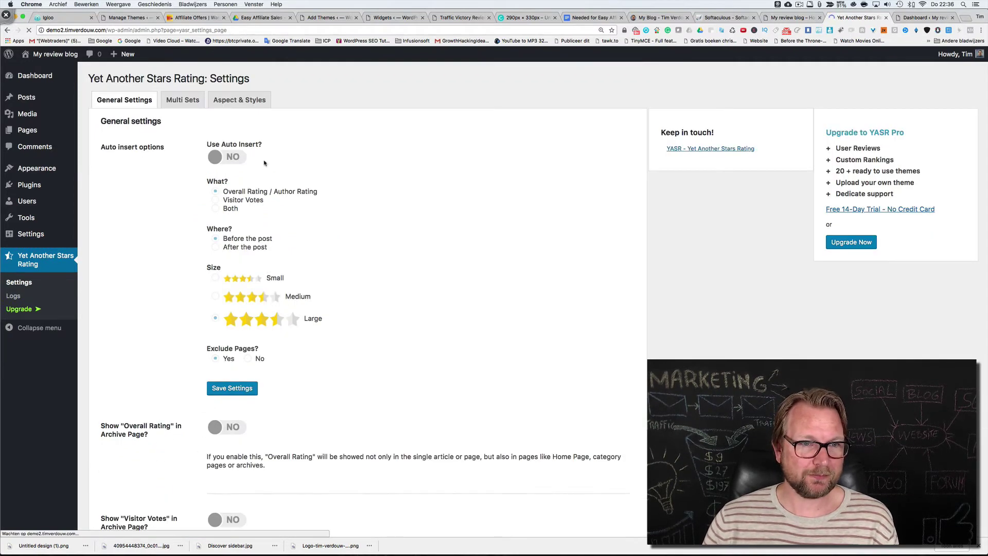
On the Multi Sets tab, create set 'Rating' with elements Price, Quality and Easy to use.
click(188, 105)
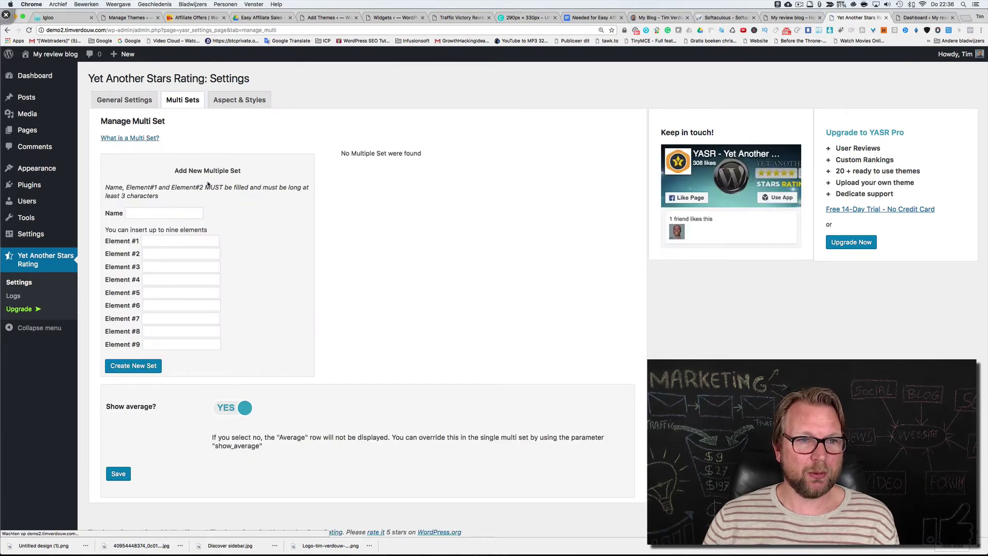
click(176, 214)
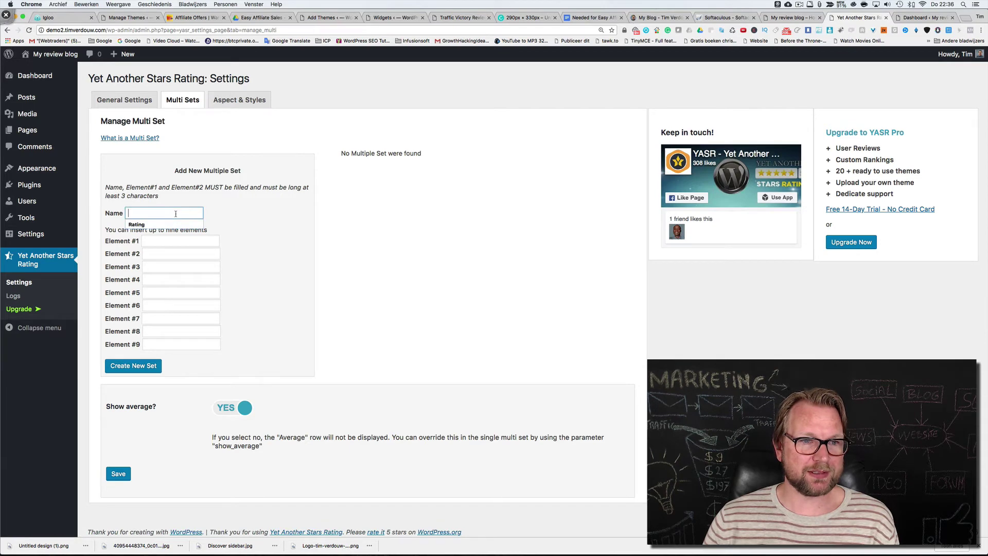
click(143, 224)
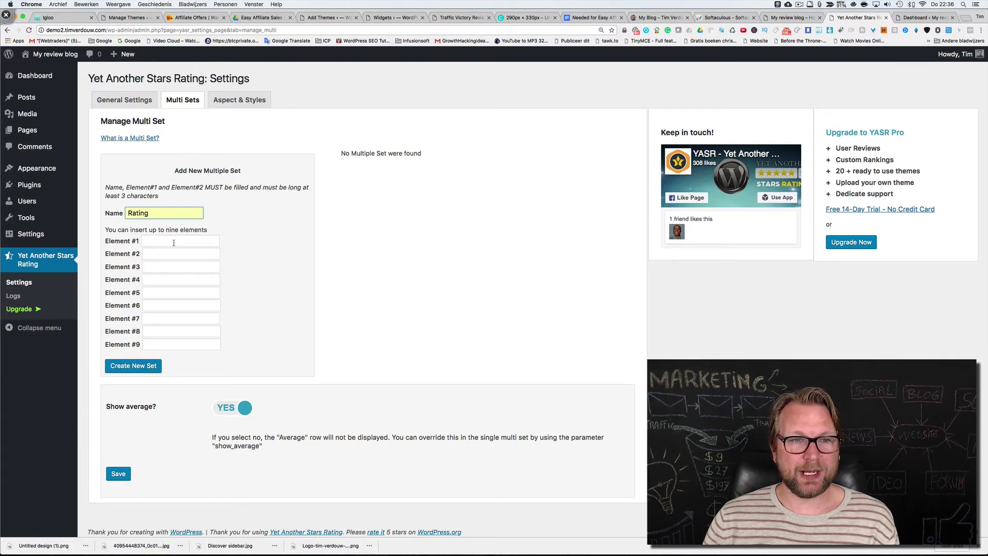
click(174, 242)
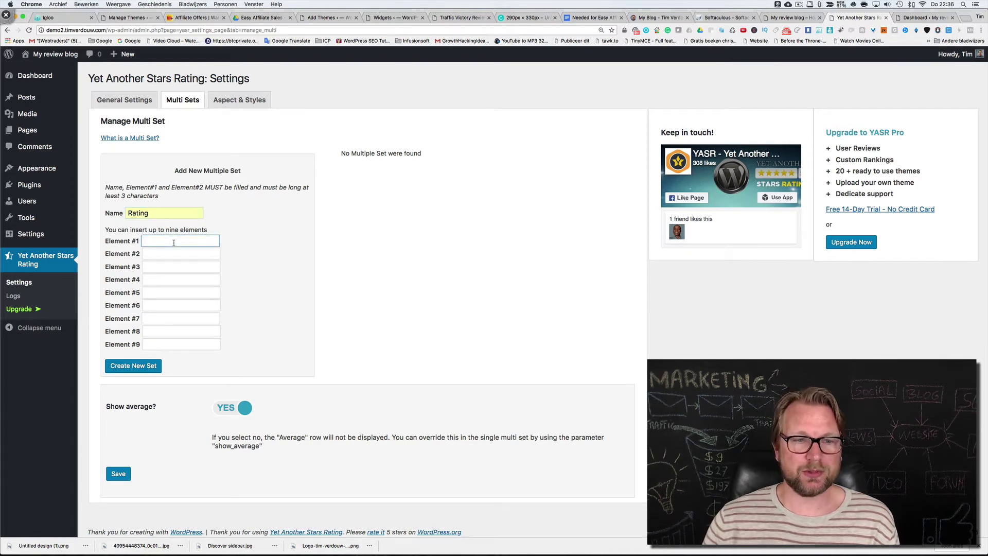
click(174, 242)
click(161, 253)
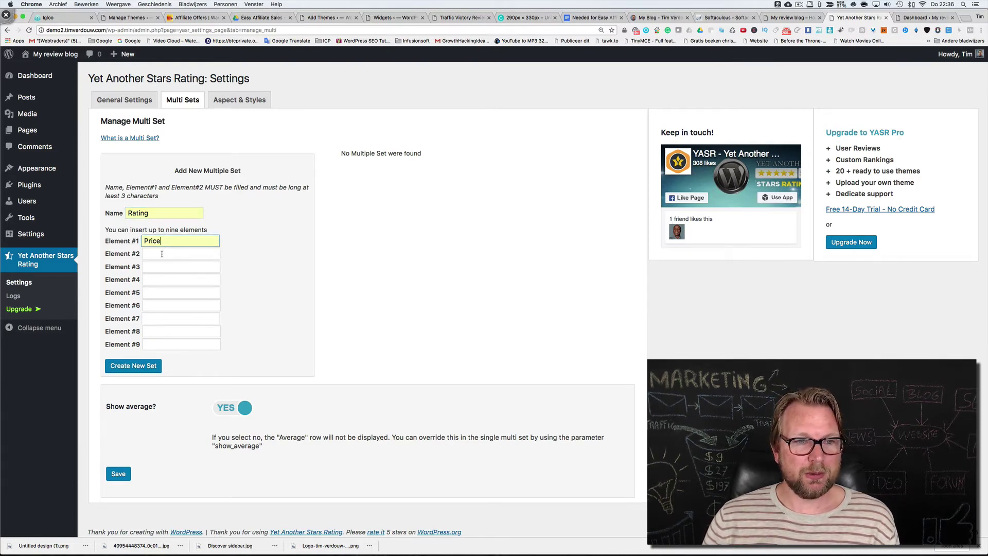
click(161, 253)
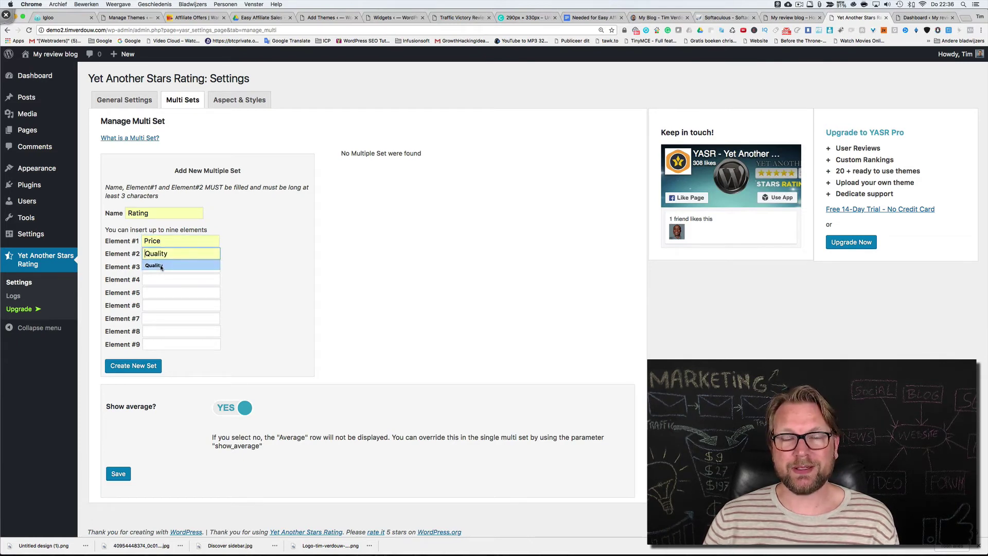
click(161, 265)
click(161, 267)
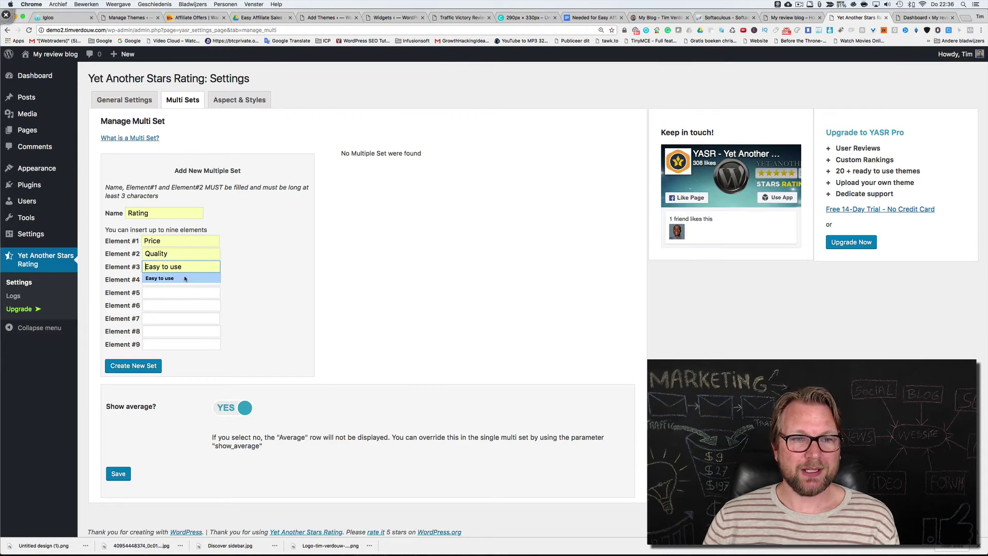
click(169, 278)
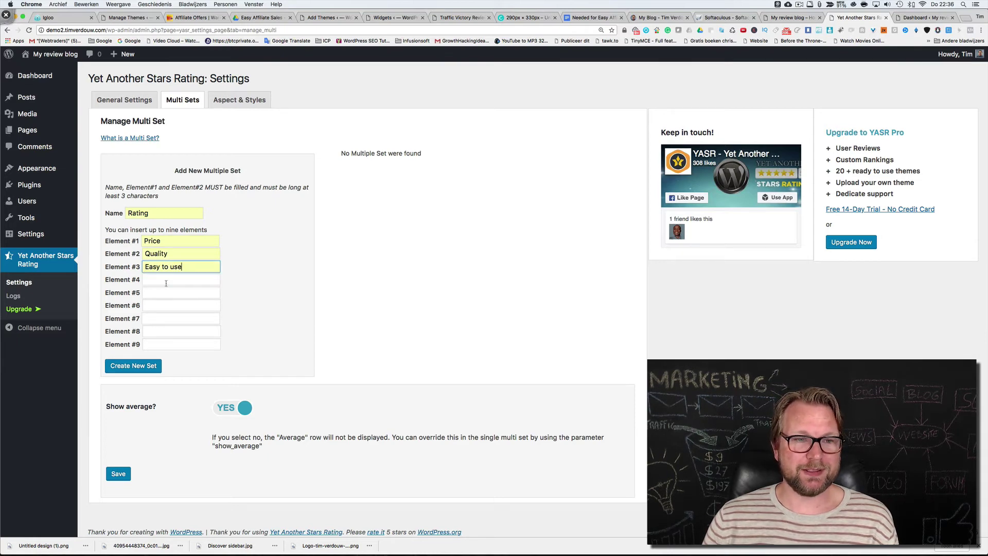
click(166, 280)
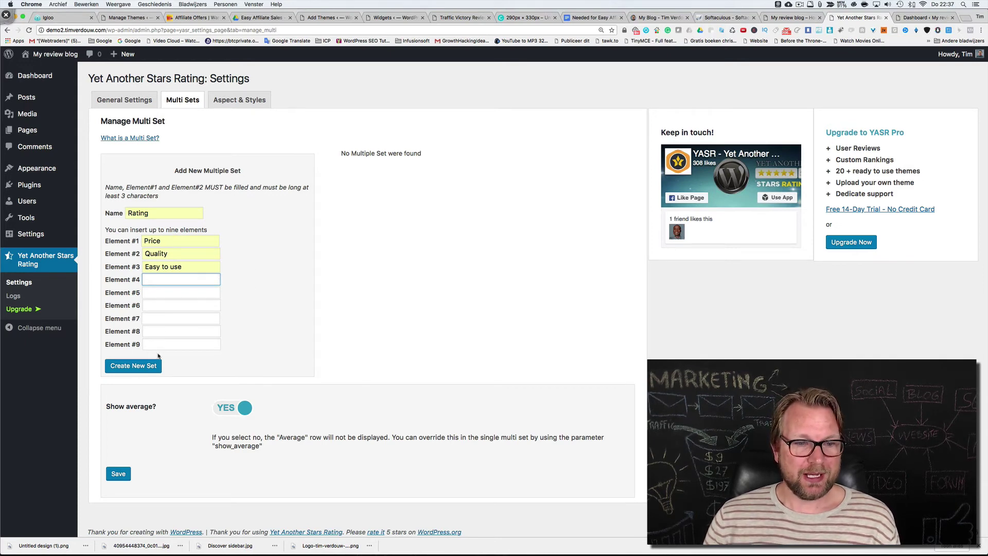
click(120, 366)
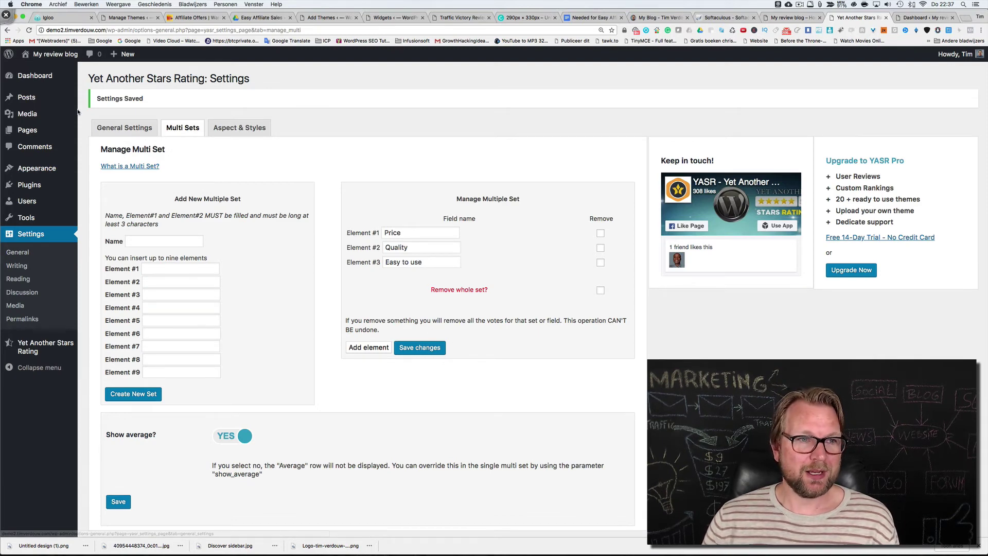
Visit the live site and open the 'Hello world!' post.
mouse_move(56, 58)
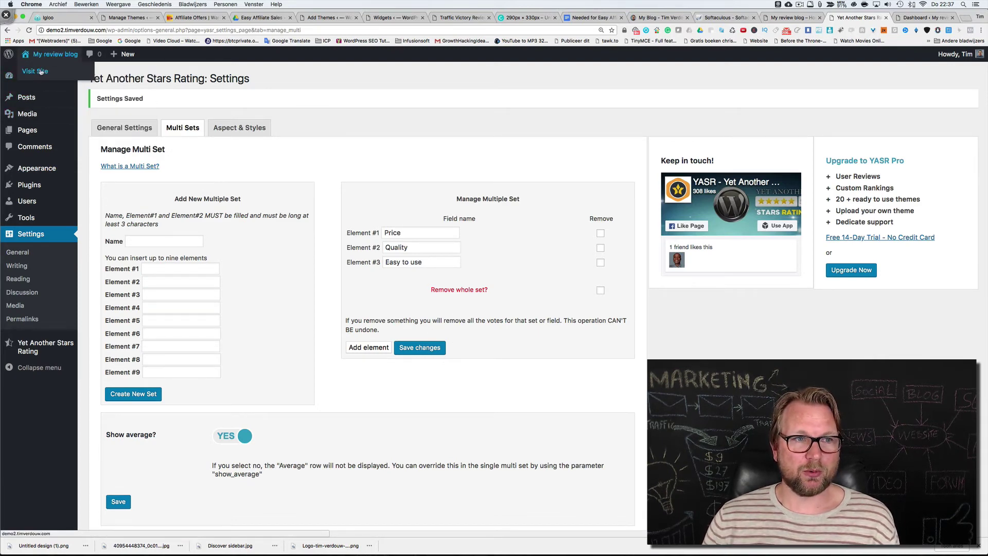
click(40, 72)
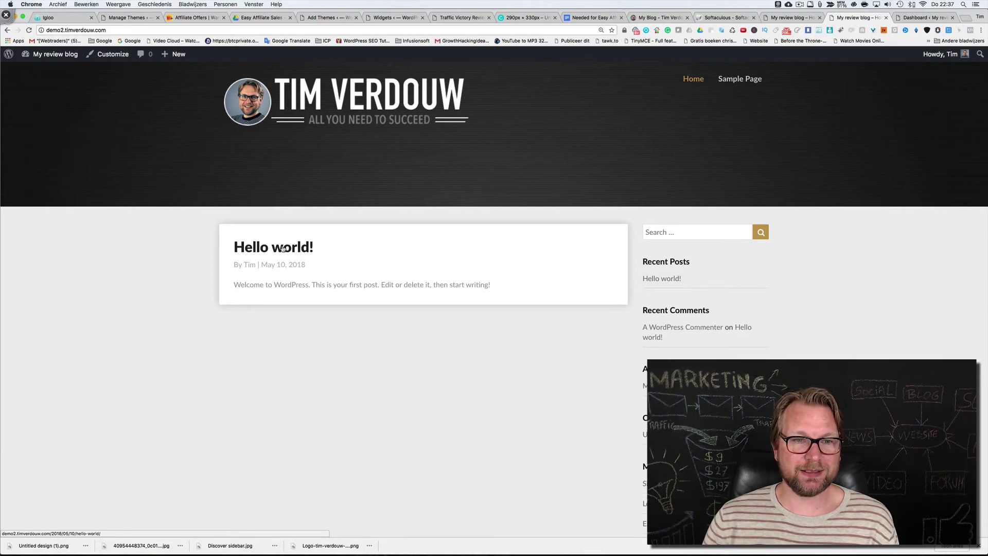
click(283, 249)
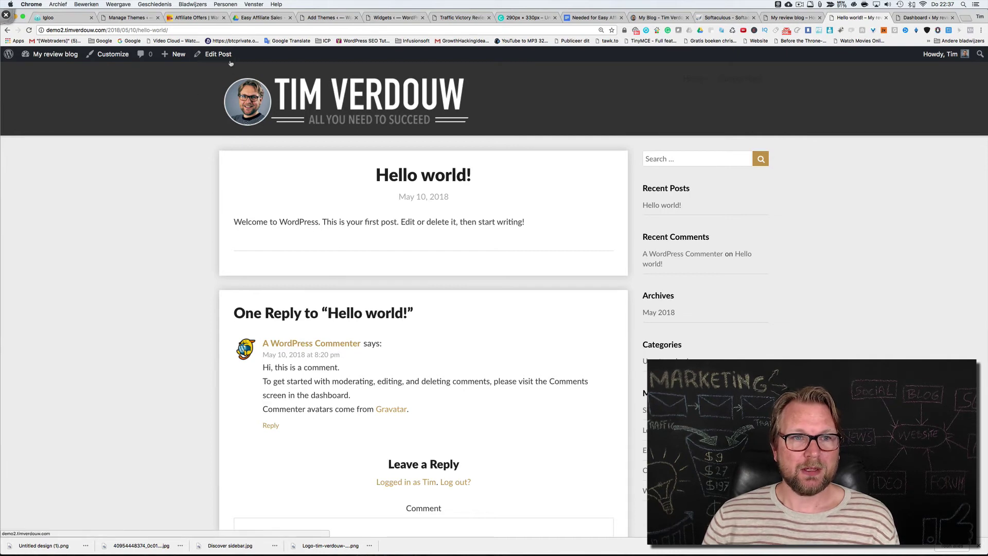
Edit the post and rate Price 5 stars, Quality 4 and Easy to use 5.
click(215, 56)
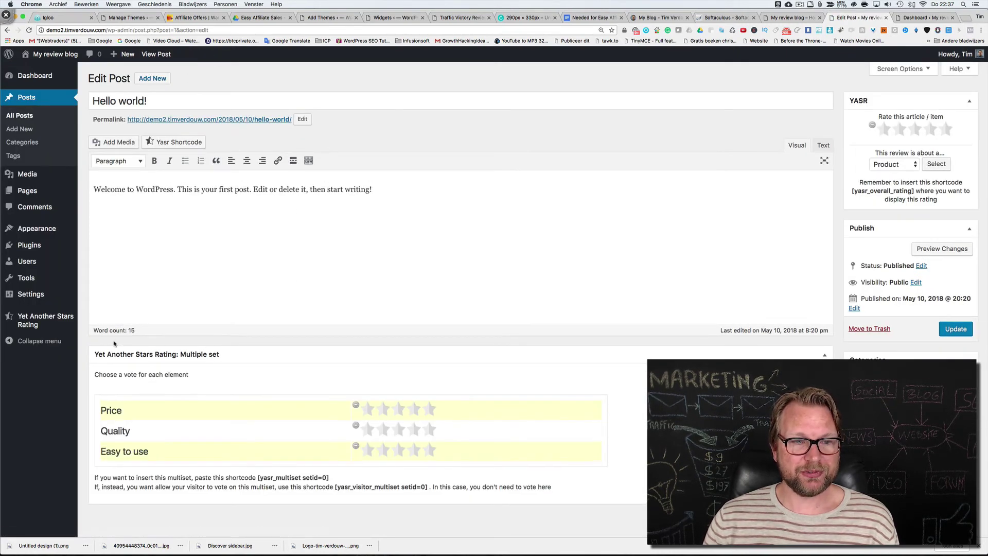
scroll(164, 353, down, 2)
scroll(164, 353, down, 2)
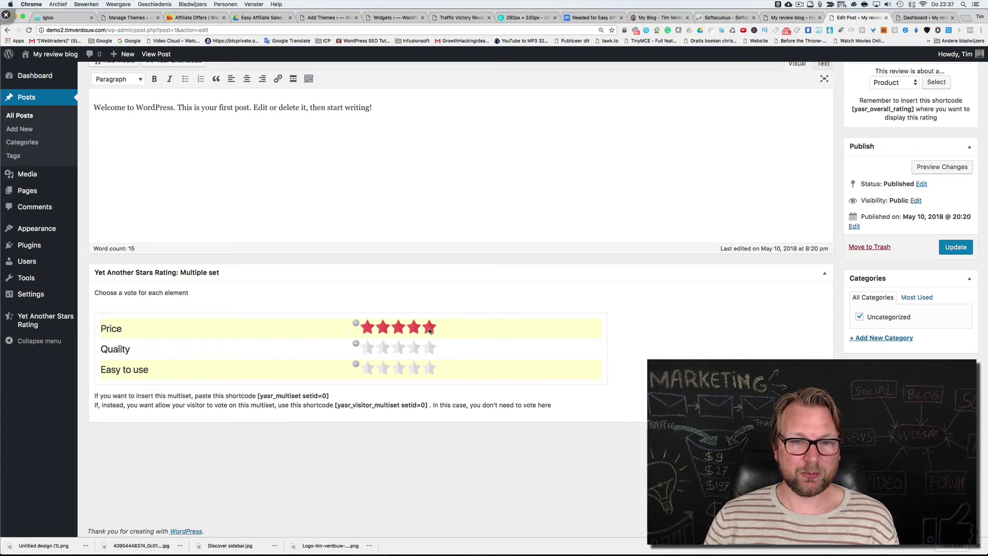
click(429, 329)
click(414, 348)
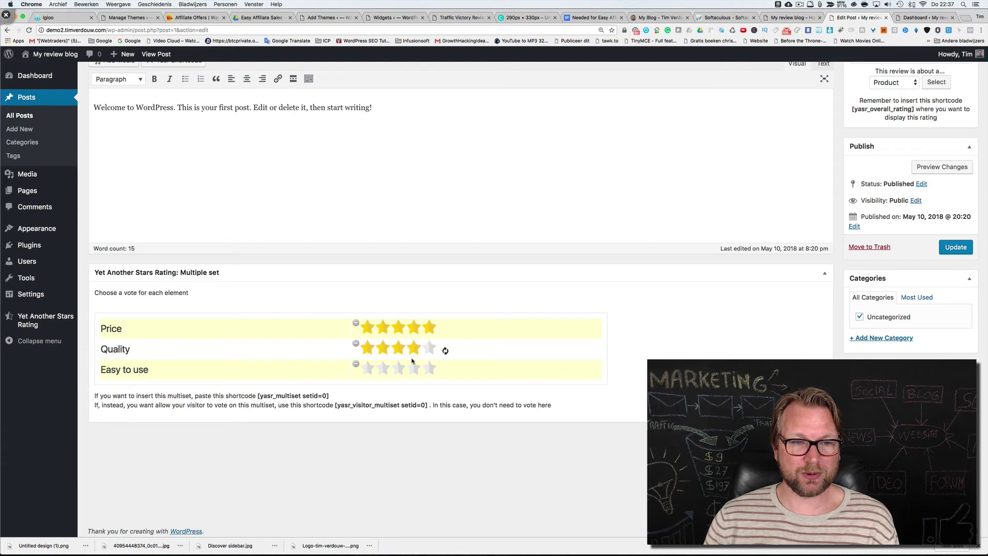
click(431, 369)
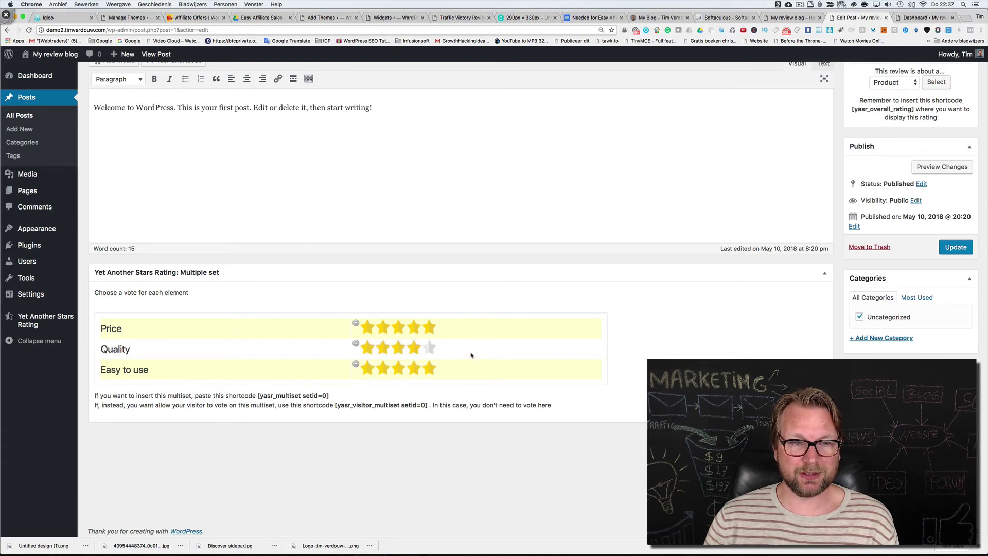
Insert a blank line above the post's existing text.
scroll(350, 346, up, 2)
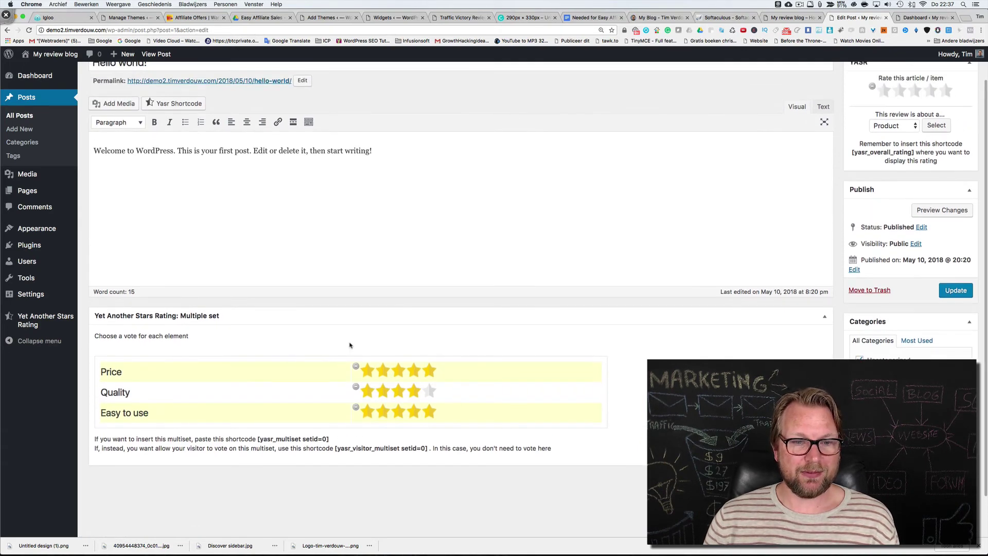
click(94, 150)
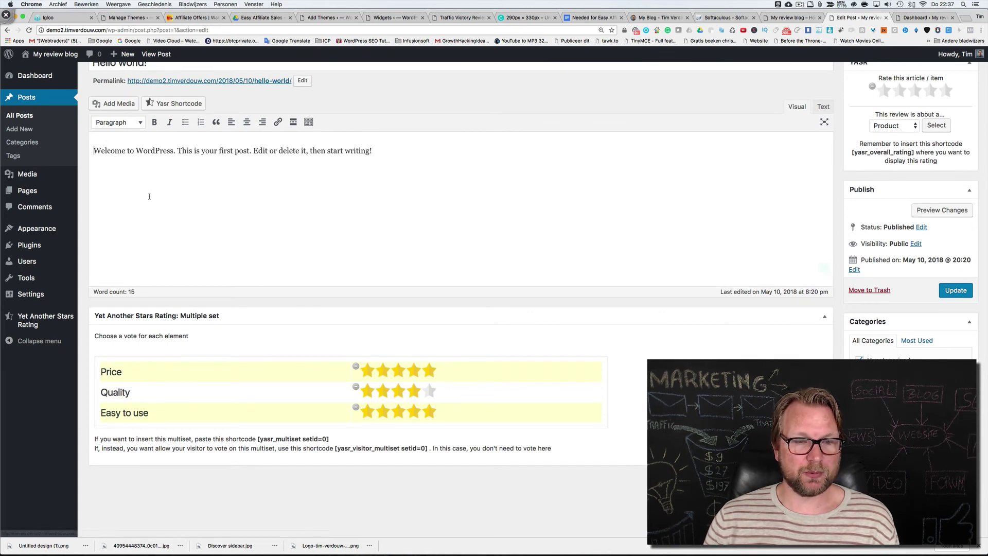
key(Return)
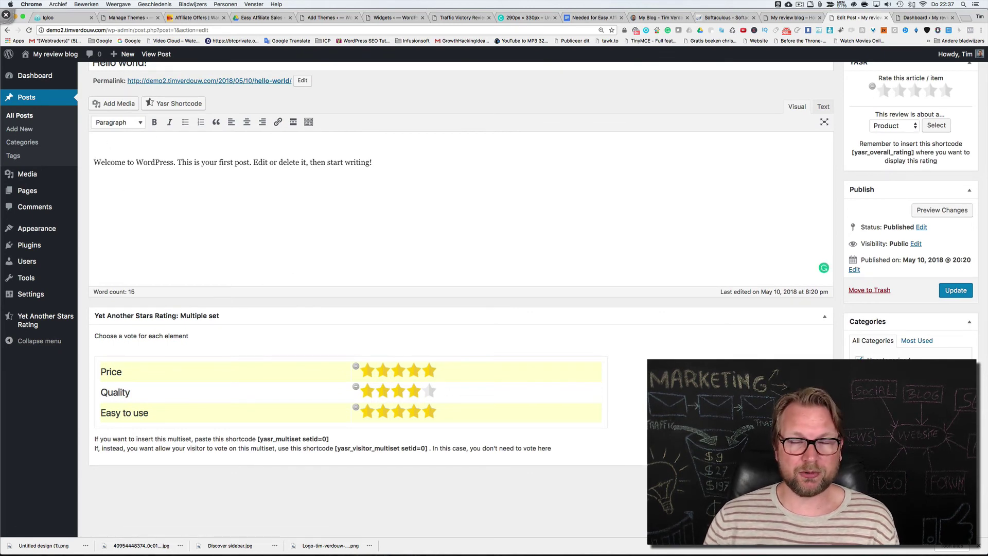
scroll(381, 335, down, 1)
scroll(381, 335, down, 1)
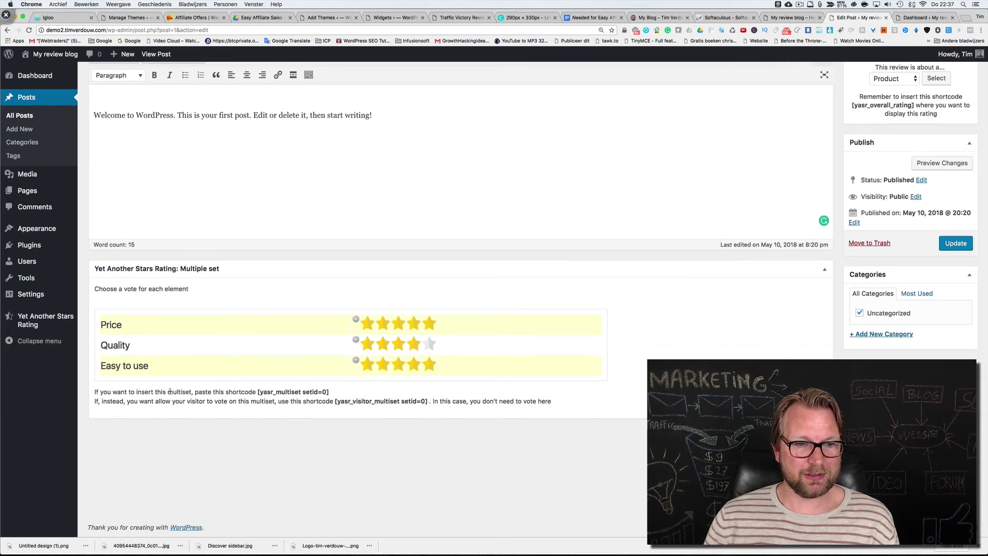
Paste [yasr_multiset setid=0] on the first line of Hello world! and preview the rating table.
drag(169, 391, 258, 392)
key(super+c)
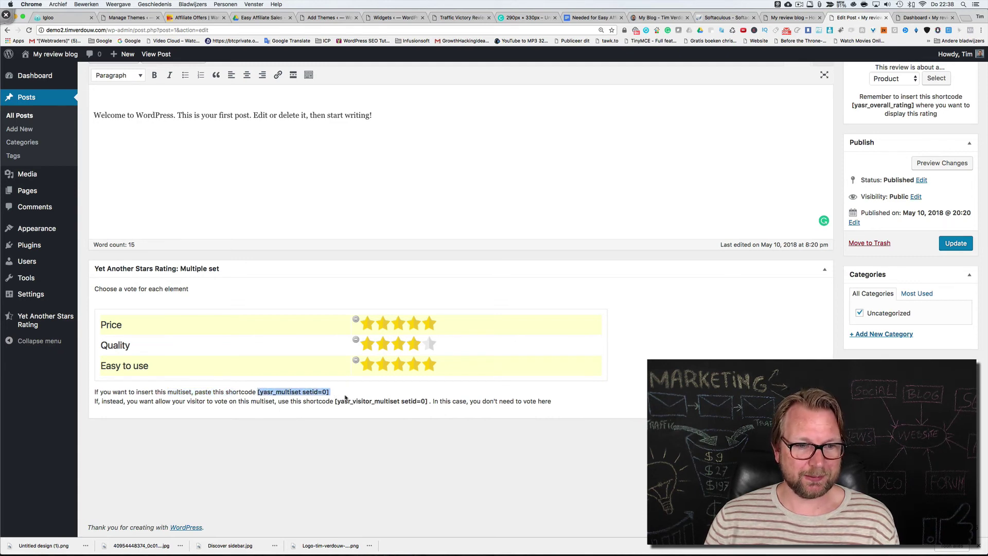
scroll(122, 185, up, 4)
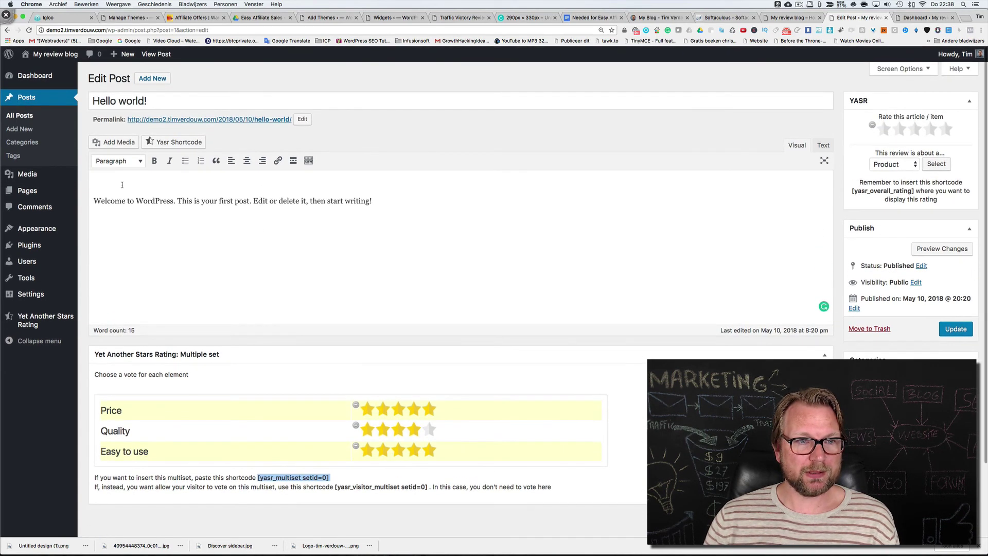
click(118, 183)
key(super+v)
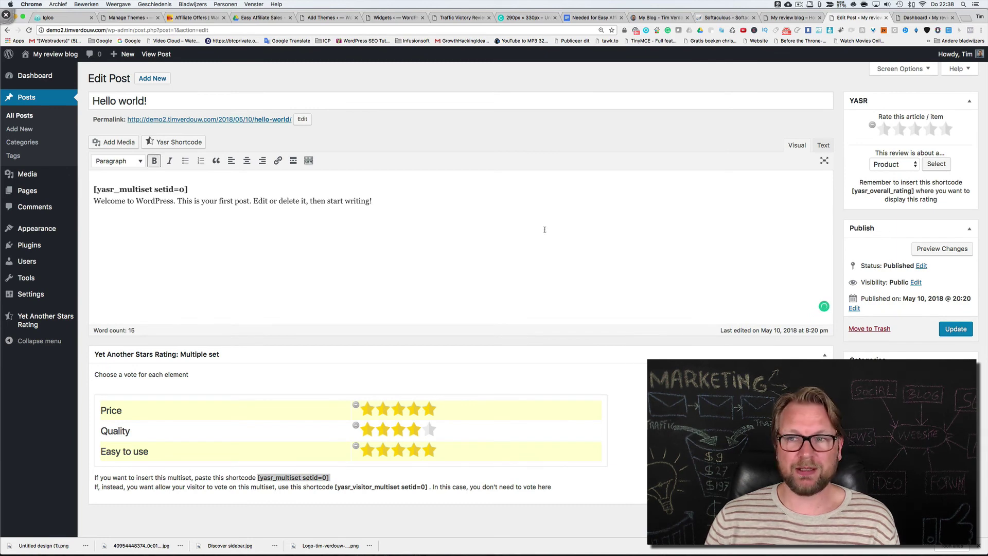
click(927, 250)
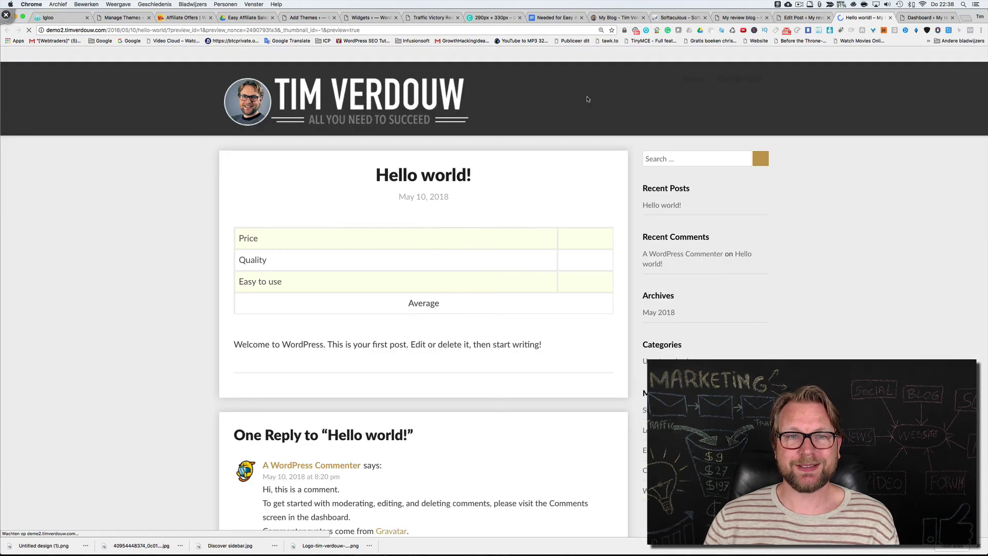